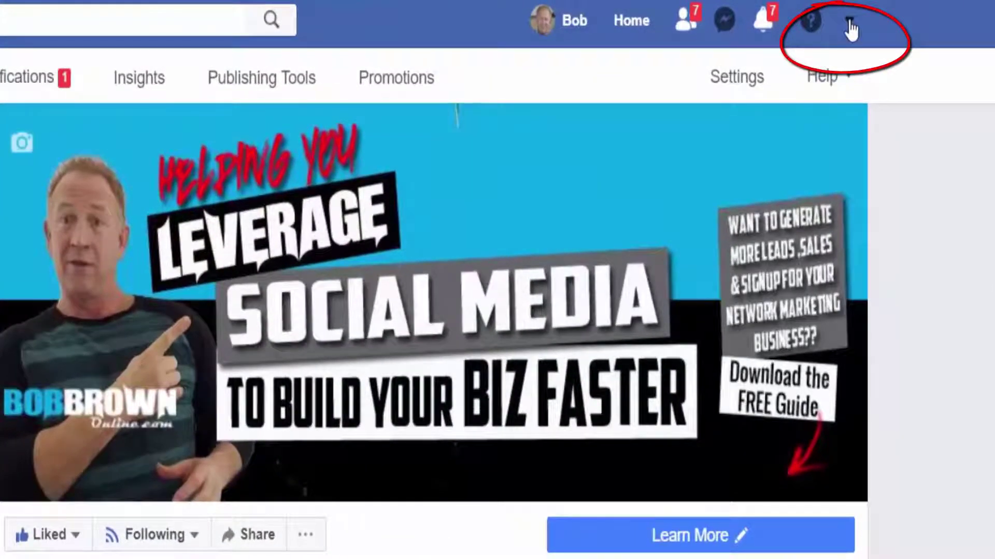
Step: Open the General settings of the managed business page from the account menu's Pages list
click(815, 15)
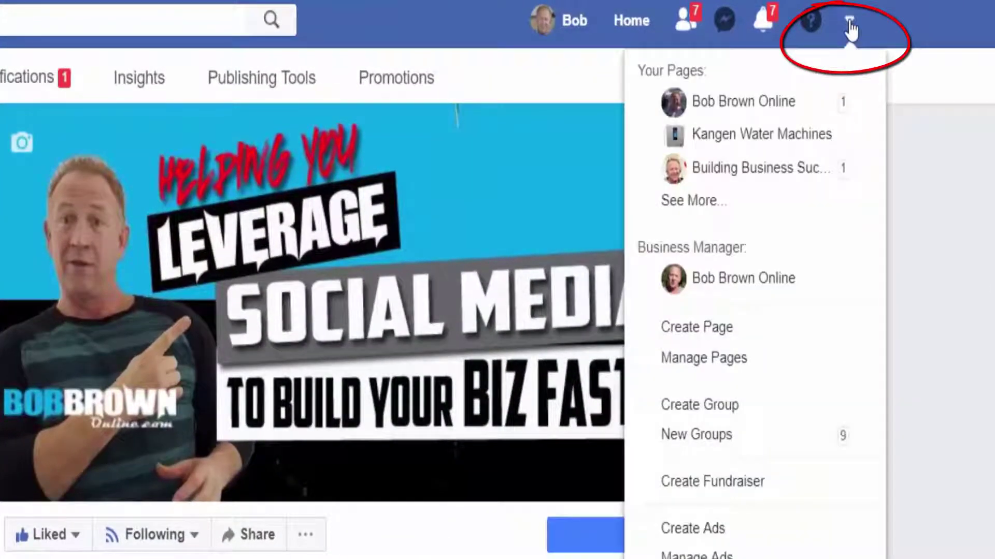
click(719, 211)
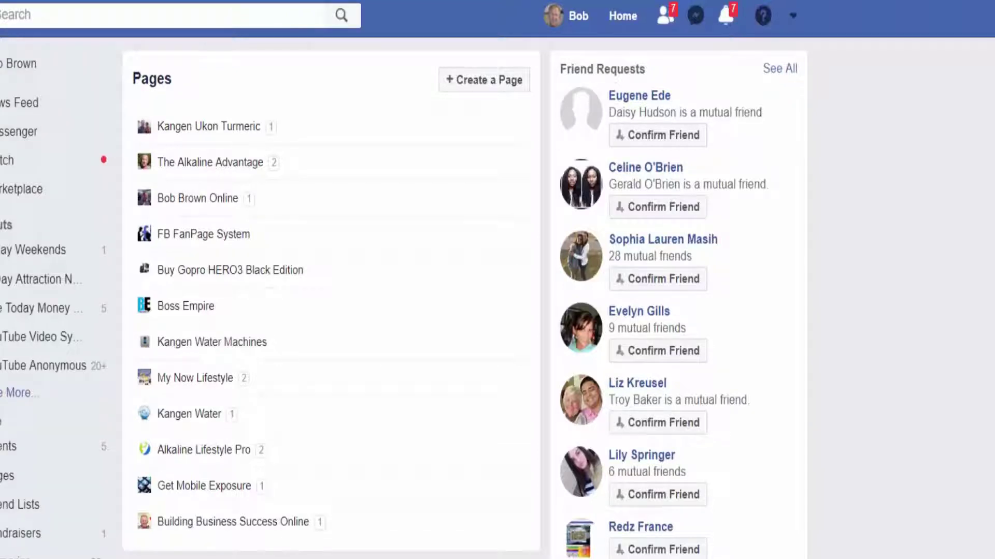
click(206, 203)
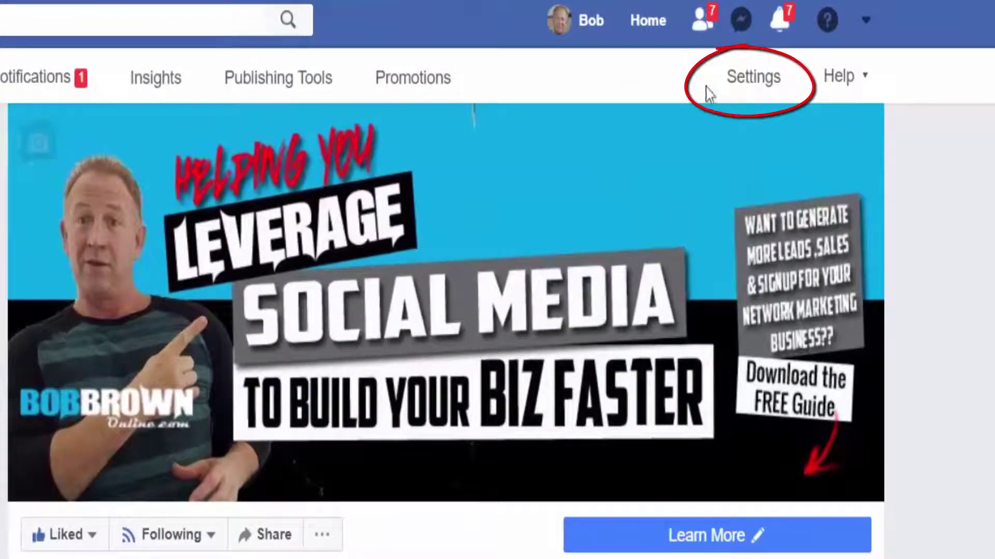
click(758, 83)
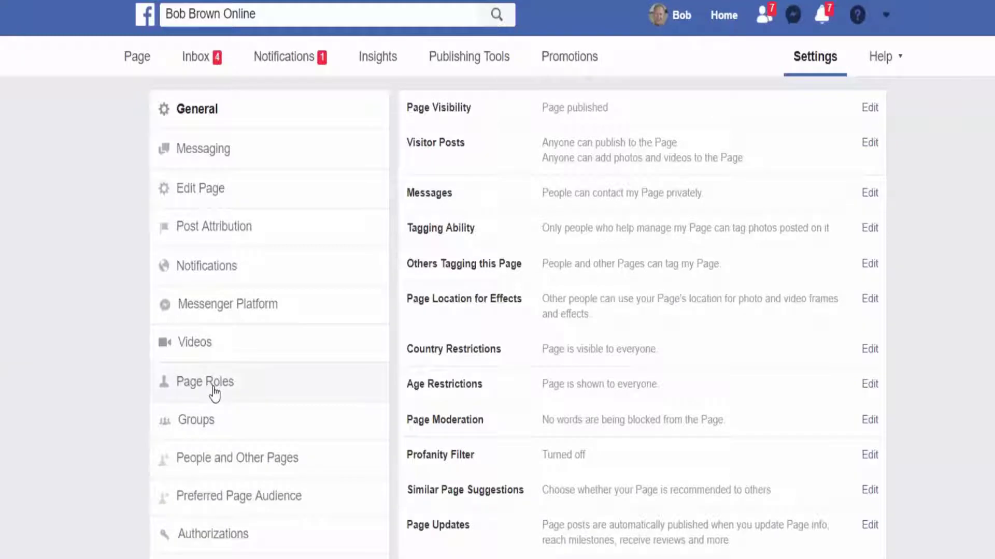
Step: Show Page Roles and review the owner and existing admin under Existing Page Roles
click(214, 393)
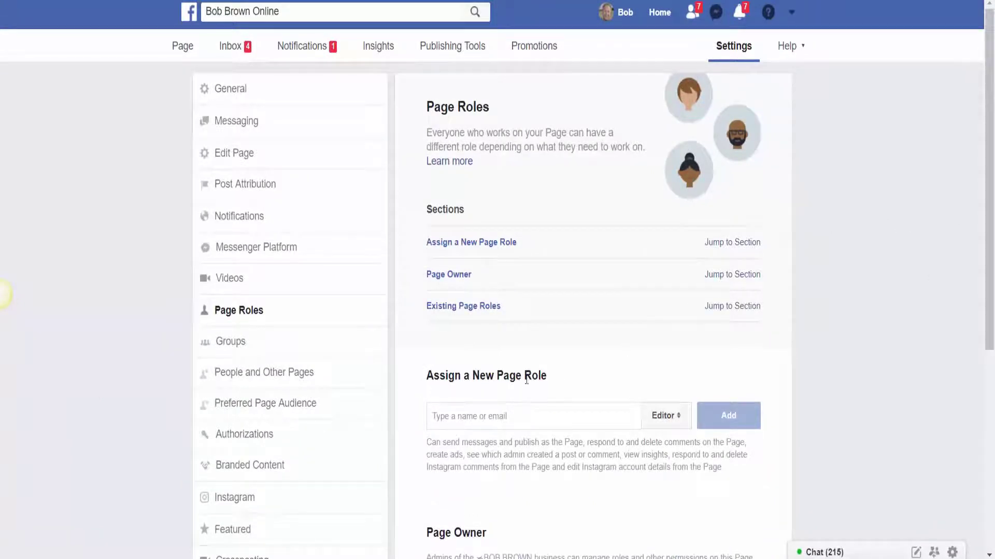
scroll(533, 379, down, 2)
scroll(532, 380, down, 3)
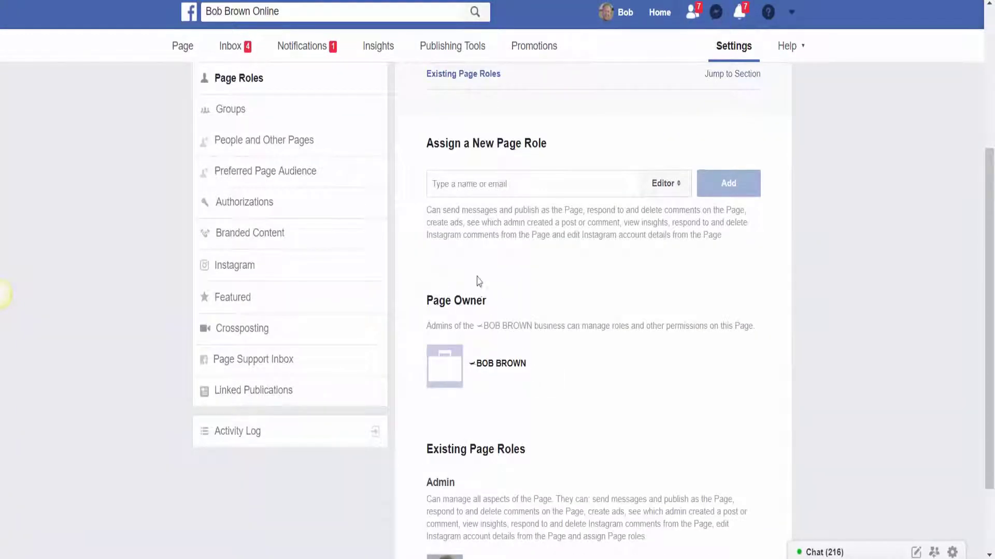
scroll(430, 342, down, 2)
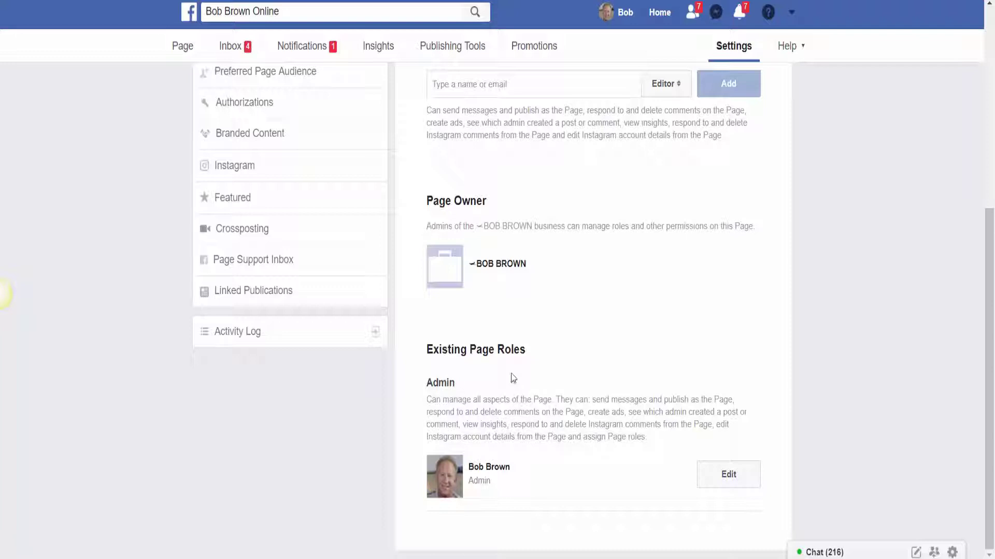
scroll(564, 289, up, 5)
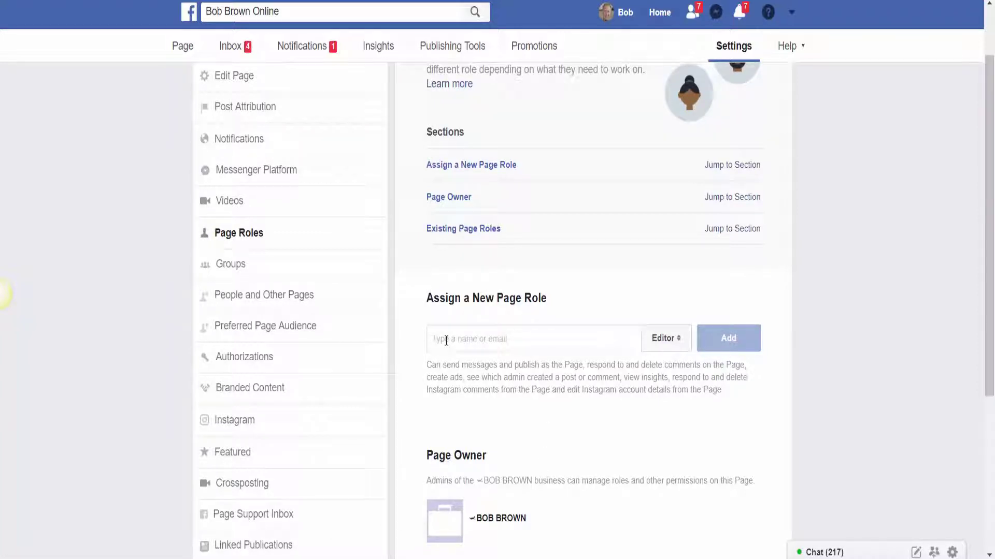
Step: Enter the friend's name, pick them from the suggestions, and change their role from Editor to Admin
text(Ly)
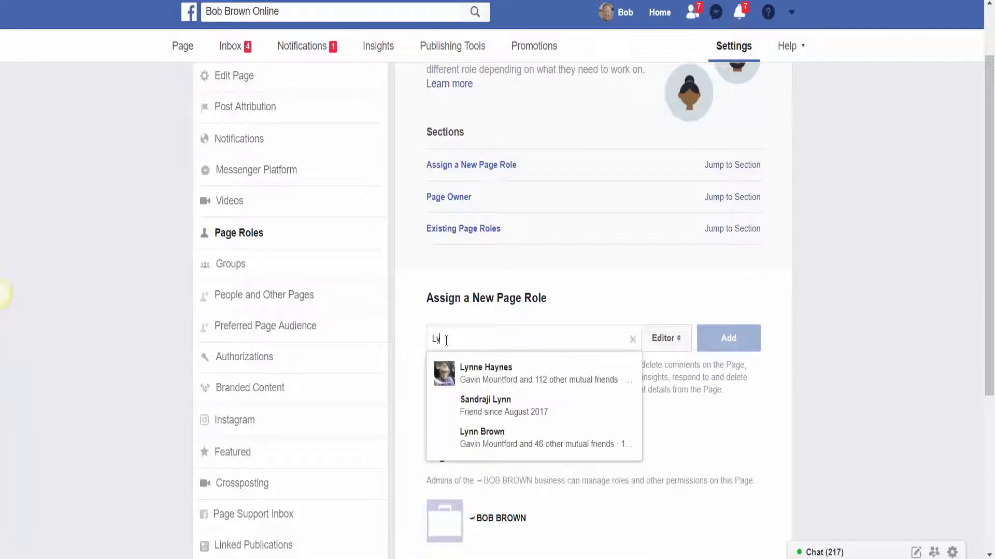
text(nda)
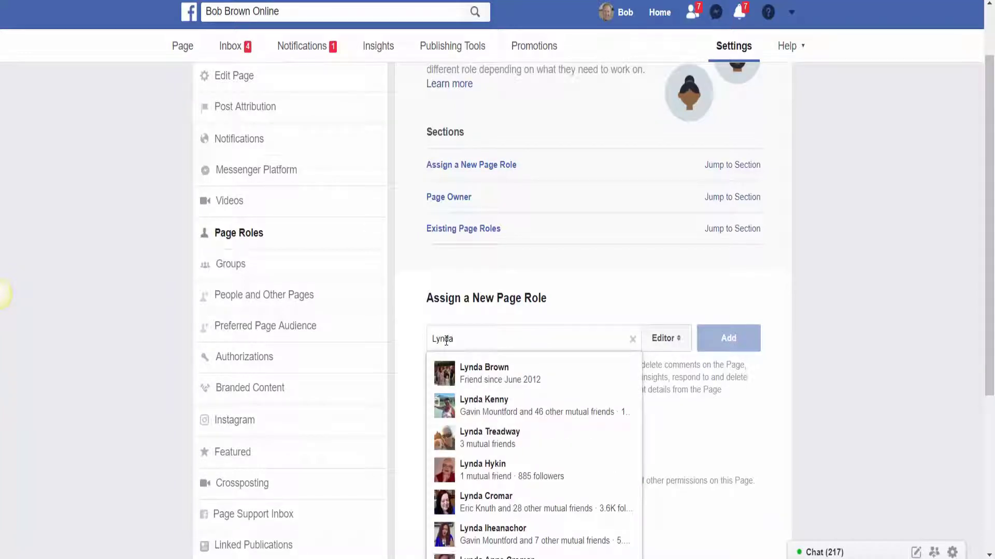
click(498, 379)
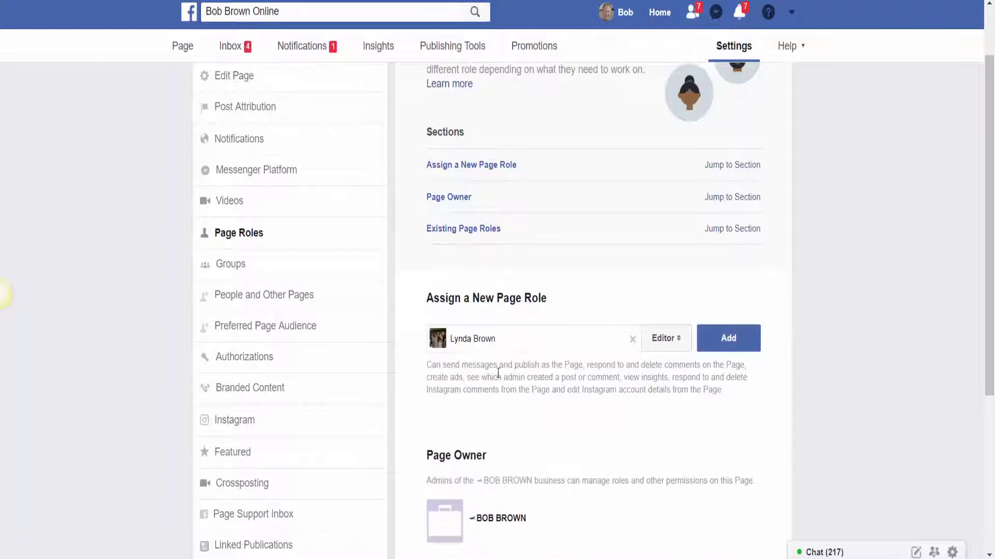
click(675, 340)
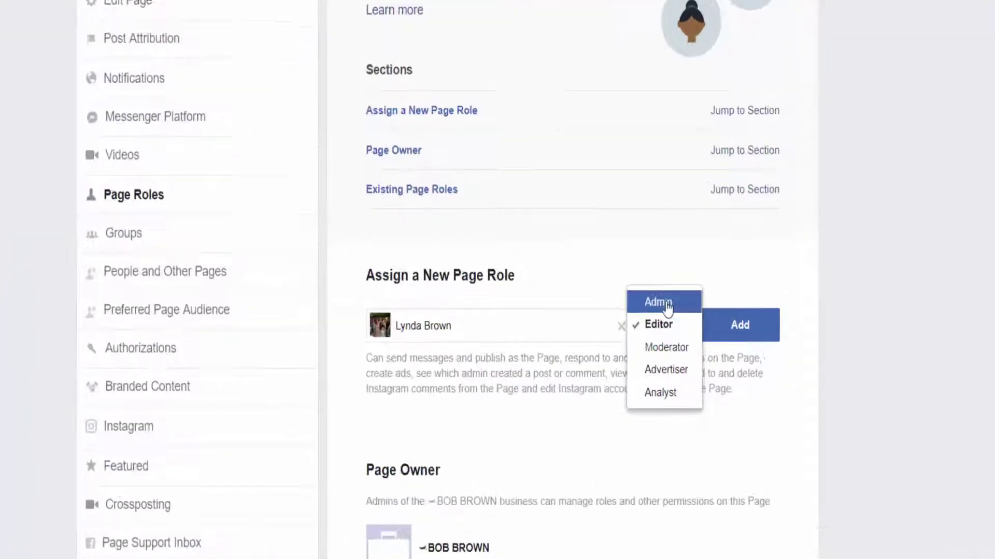
click(664, 320)
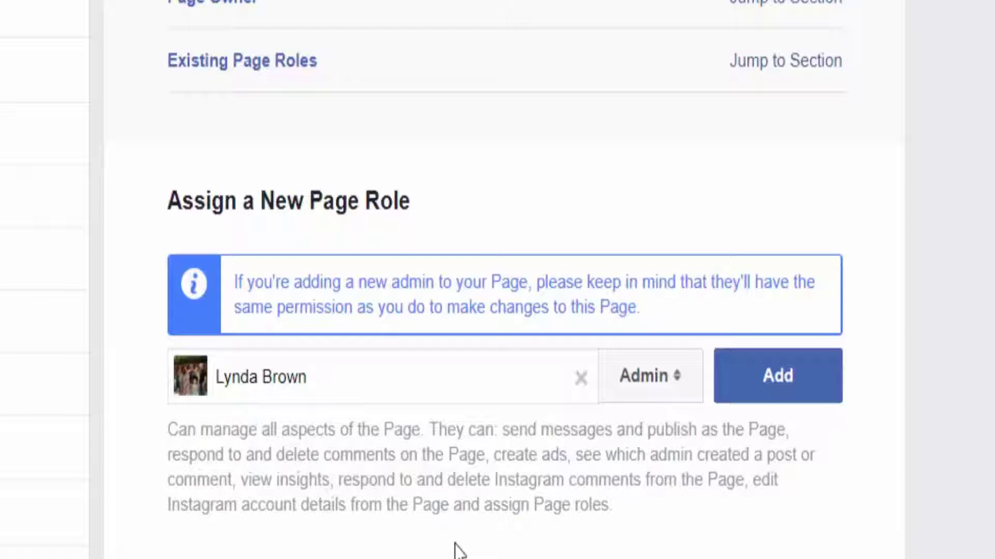
Step: Keep Admin as the role and add the friend to the page
click(667, 395)
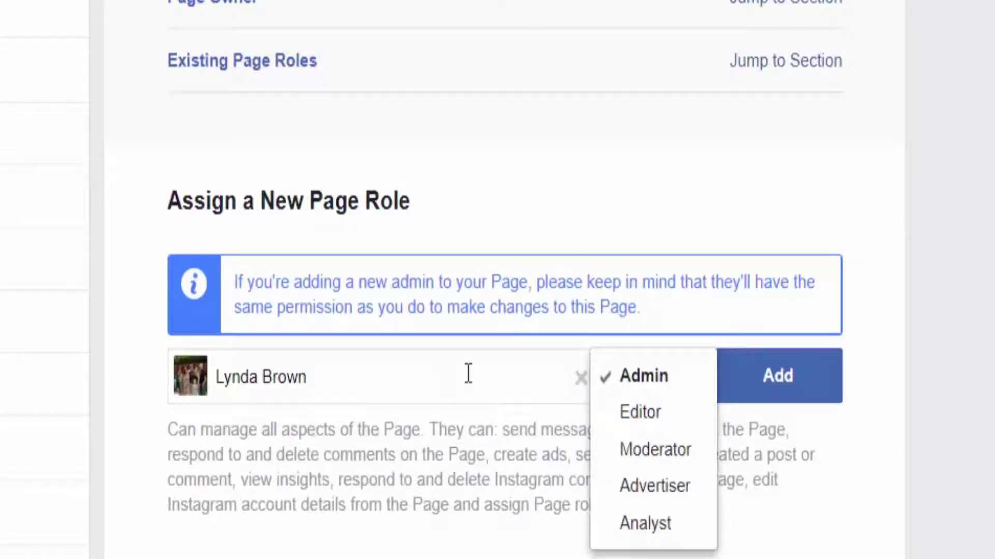
click(415, 399)
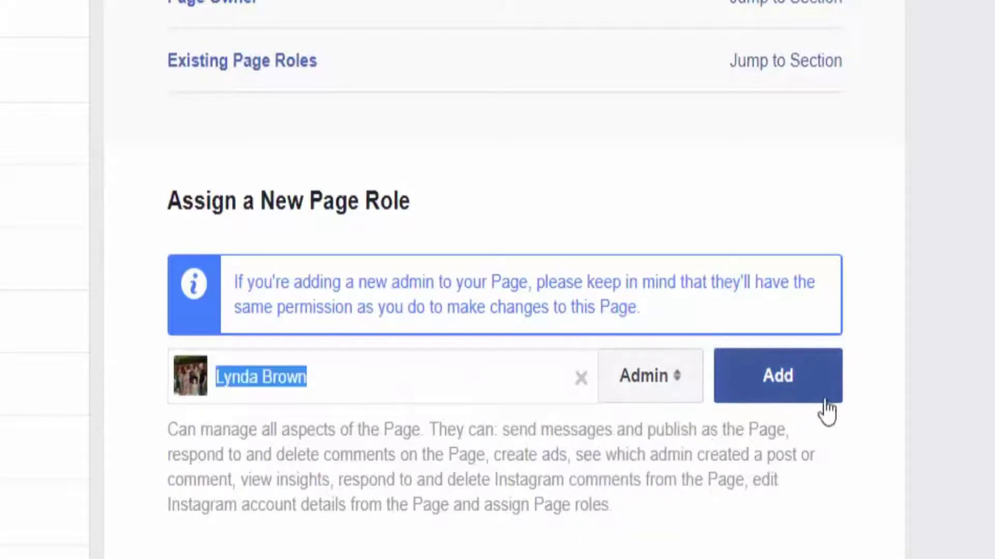
click(787, 391)
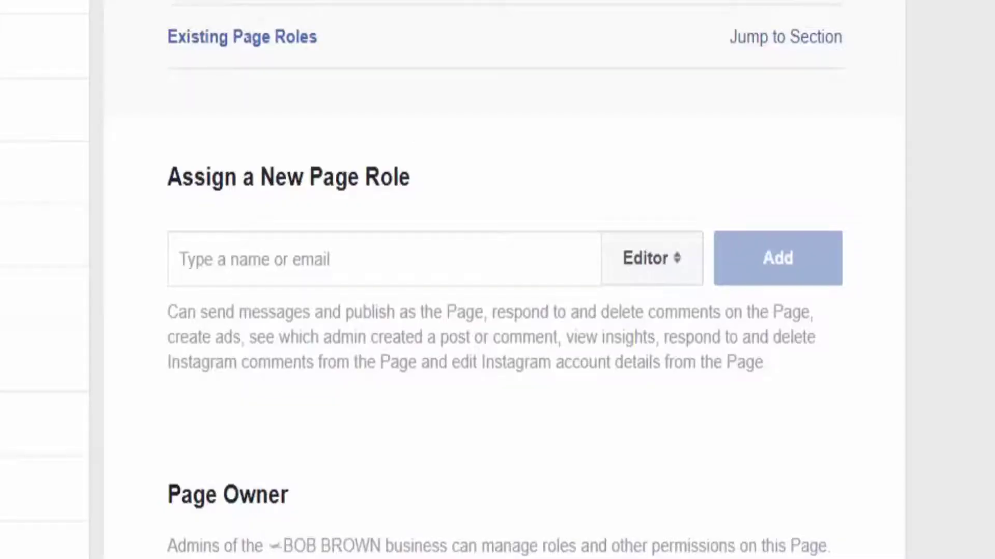
scroll(844, 31, down, 10)
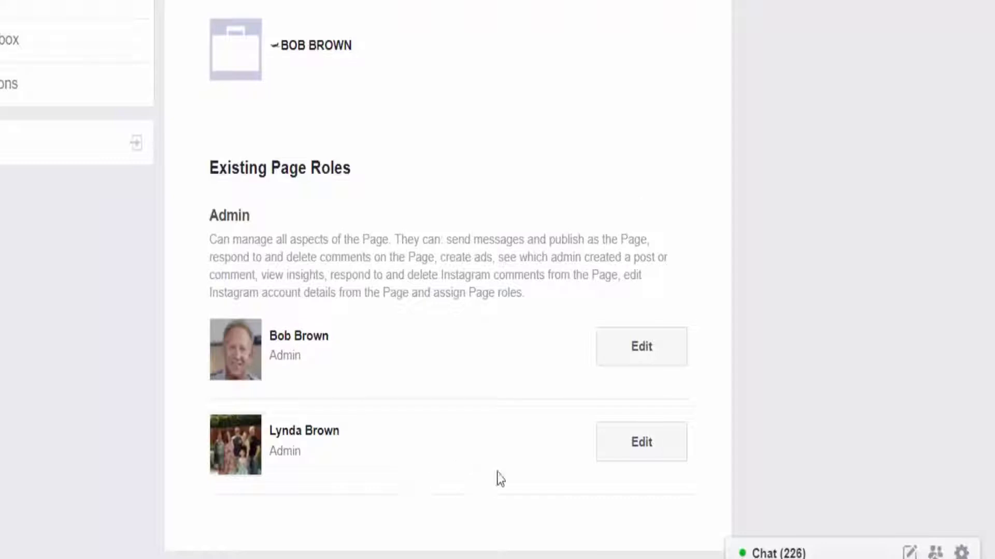
Step: Edit the new admin's role and bring up the Page roles help article
click(632, 453)
scroll(440, 404, down, 3)
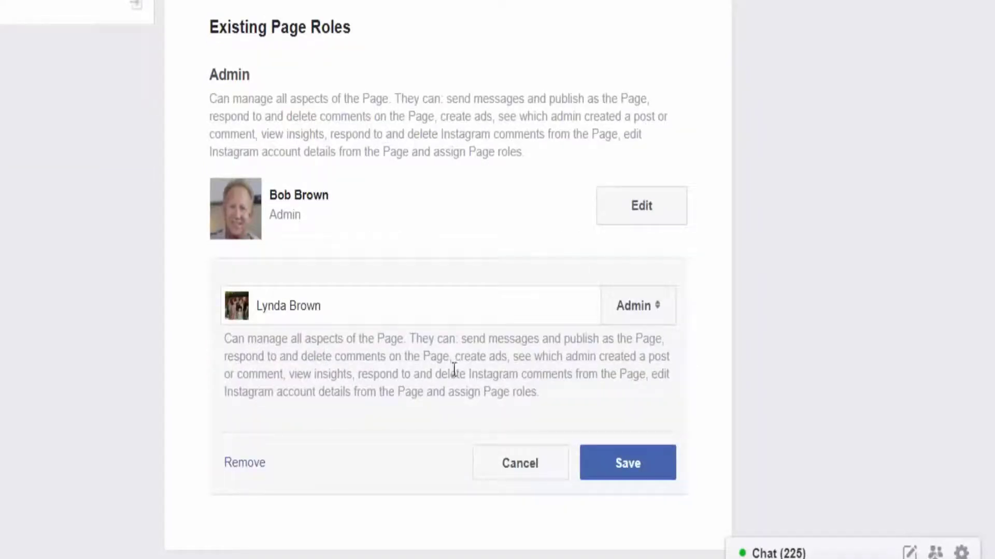
scroll(448, 378, up, 2)
scroll(487, 394, up, 10)
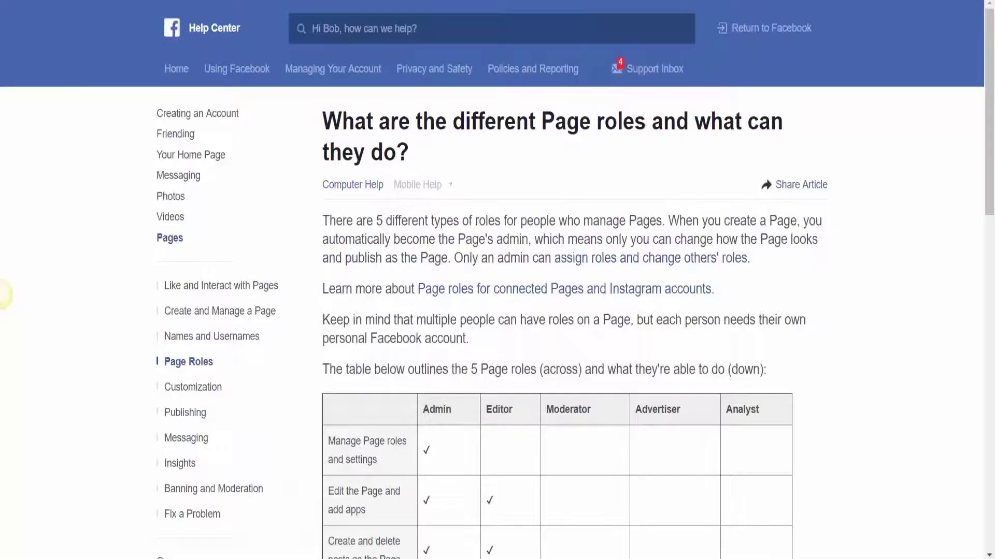
scroll(549, 143, down, 8)
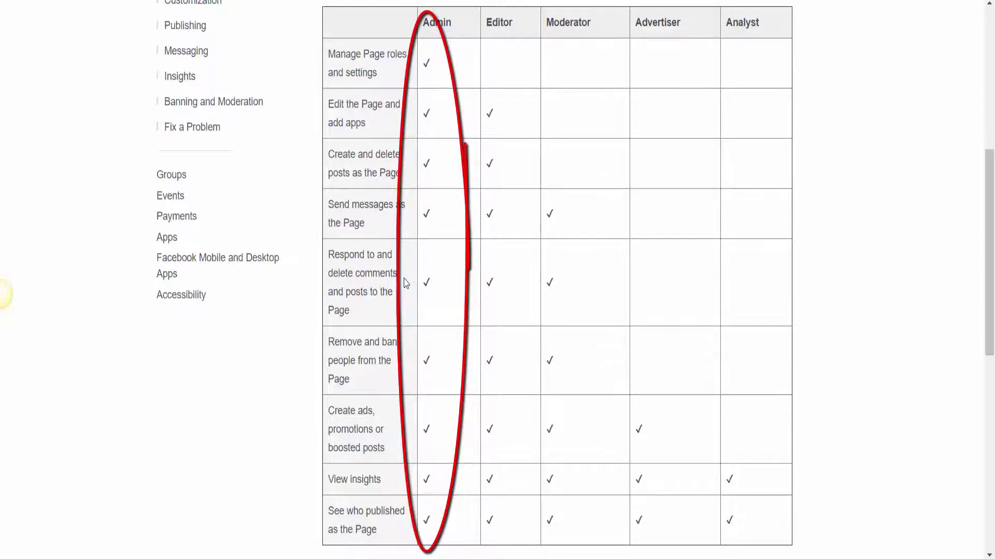
Step: Read through the table comparing Admin, Editor, Moderator, Advertiser and Analyst permissions
scroll(393, 305, down, 2)
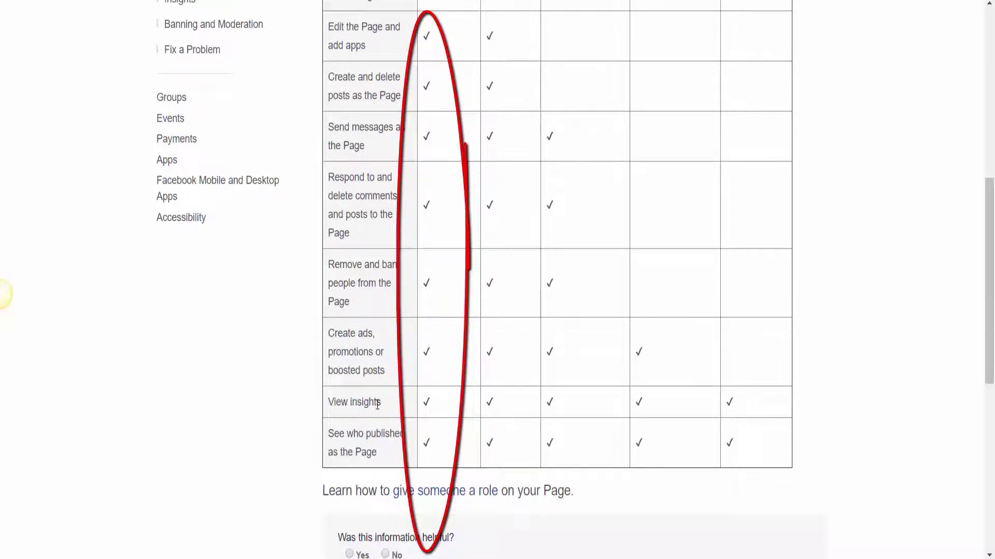
scroll(378, 399, up, 6)
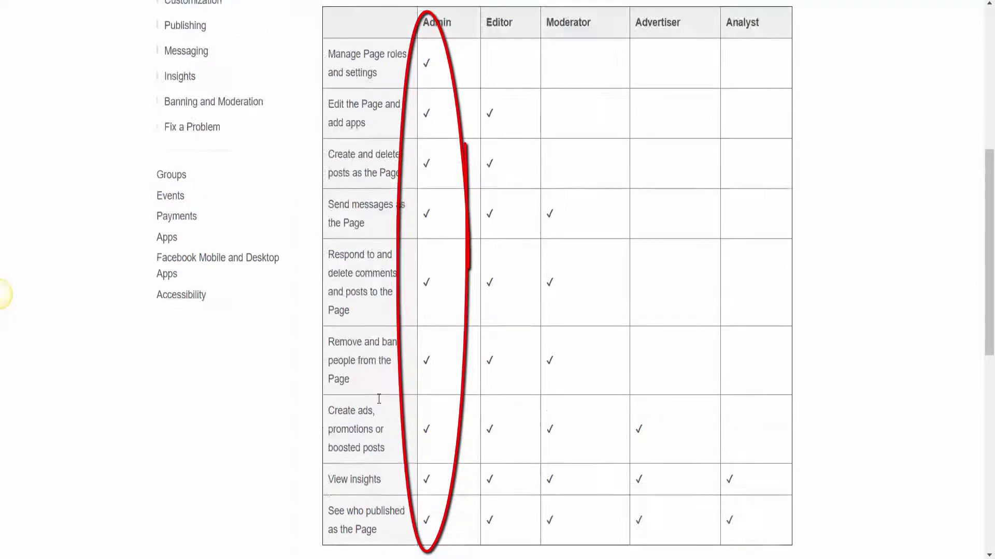
scroll(379, 401, down, 5)
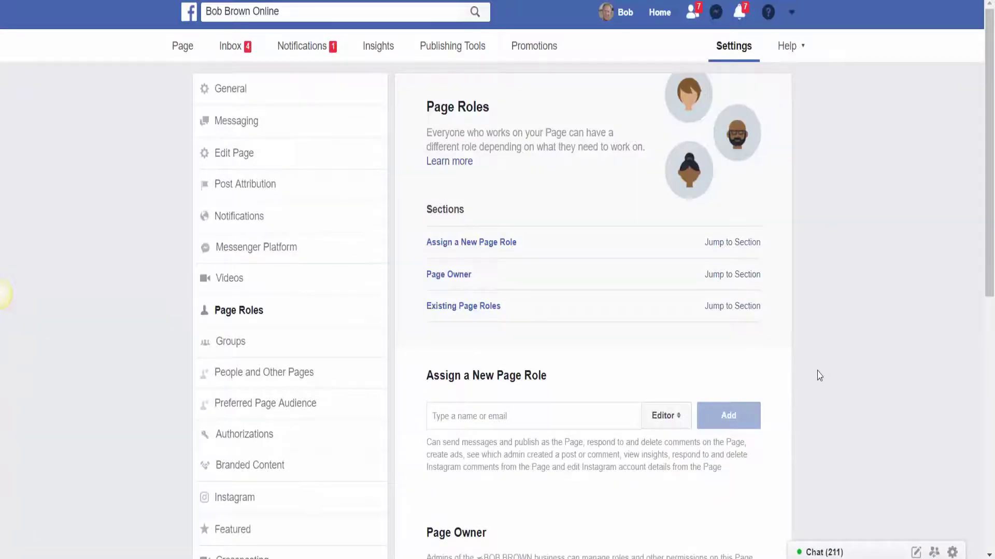
Step: Remove the friend's Admin role and confirm, leaving only the original admin
scroll(657, 368, down, 8)
scroll(653, 351, down, 3)
scroll(653, 351, down, 7)
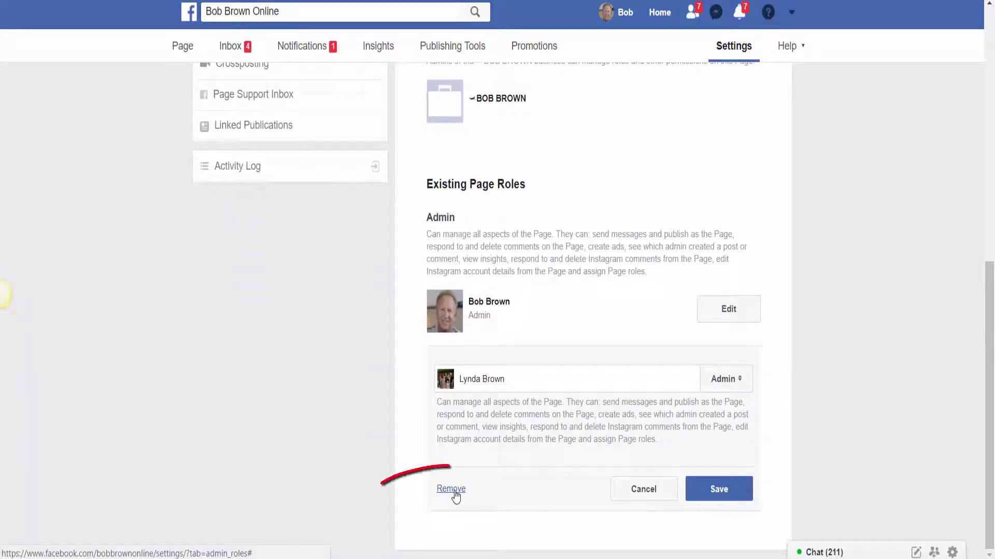
click(451, 490)
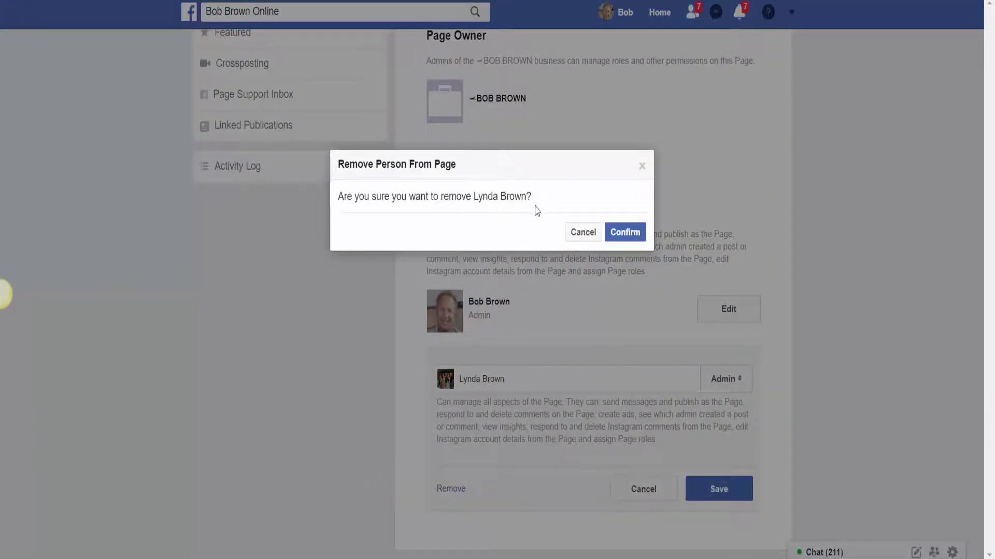
click(630, 236)
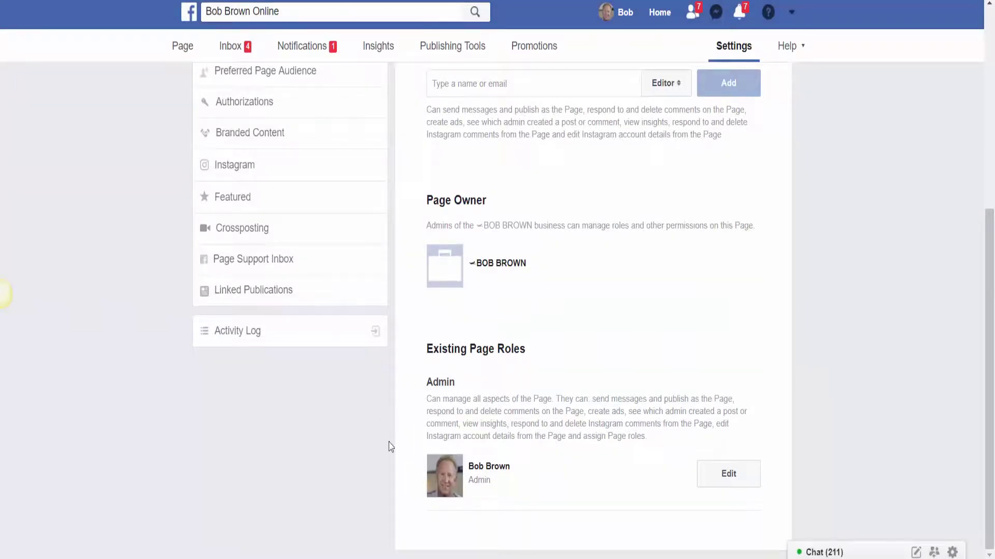
scroll(596, 400, up, 6)
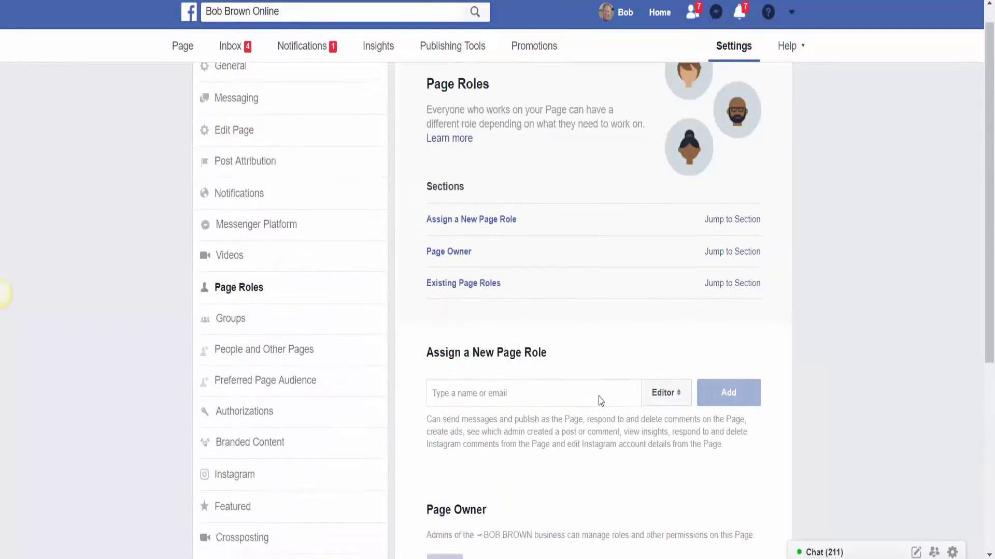
scroll(600, 401, up, 1)
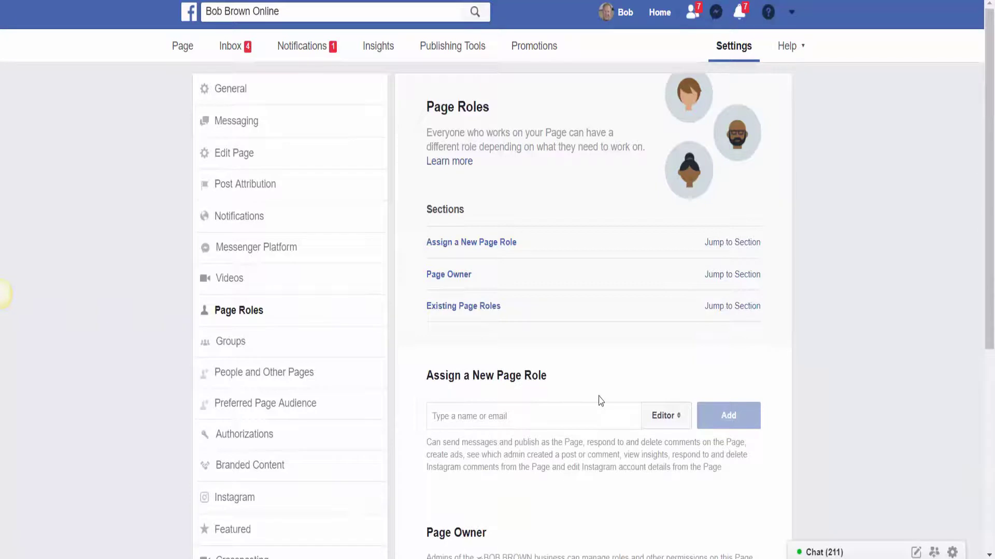